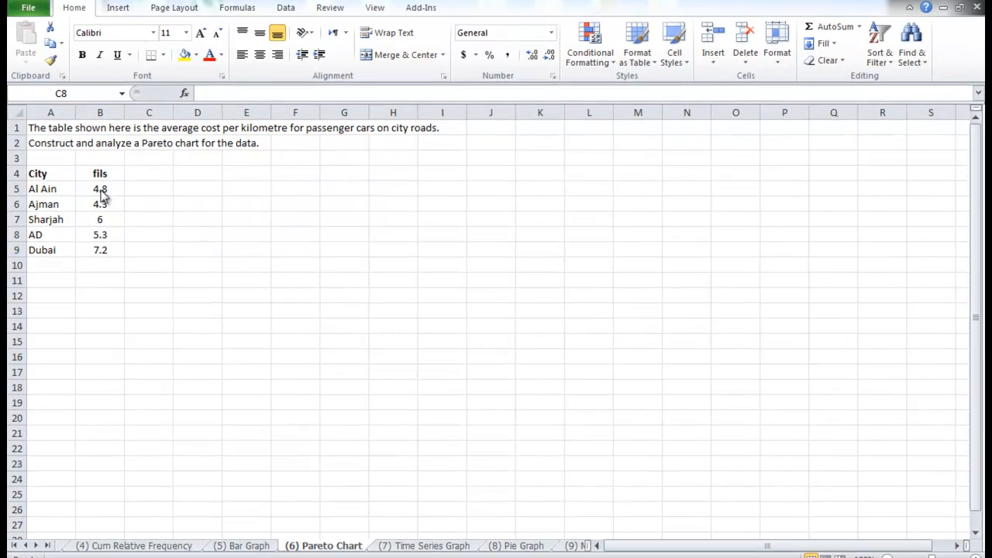
# Sort the fils values from largest to smallest, expanding the selection so the cities stay matched with their values.
pyautogui.moveTo(96, 187); pyautogui.dragTo(92, 249)
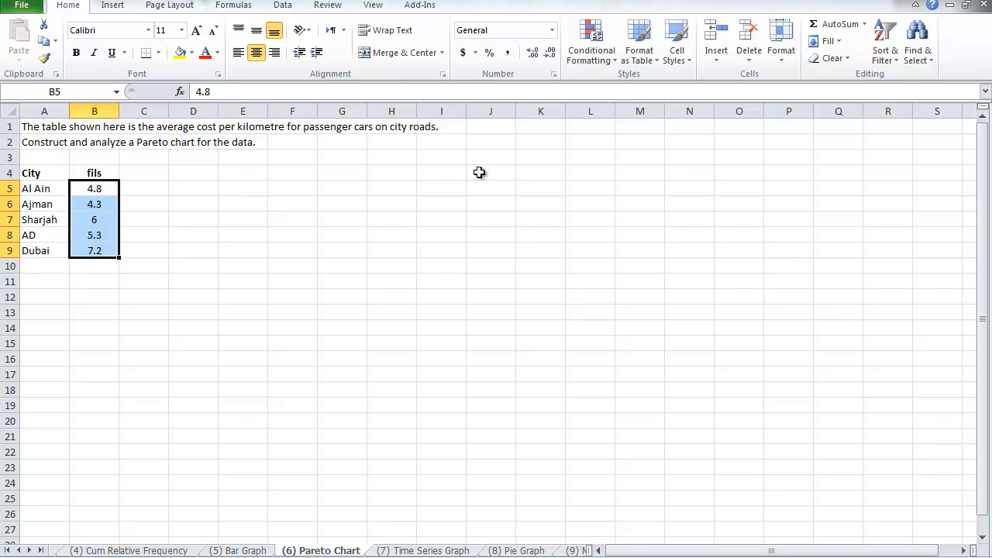
pyautogui.click(882, 33)
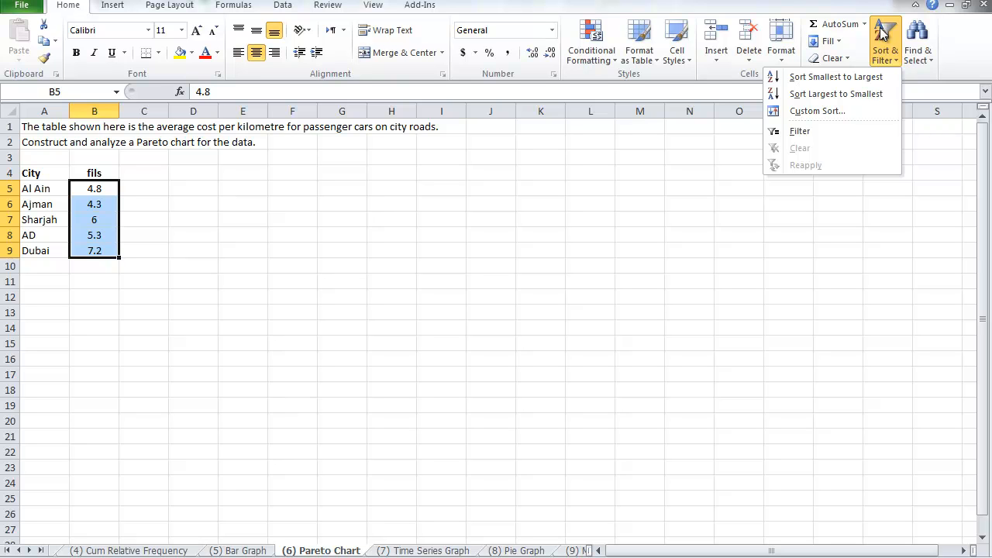
pyautogui.click(849, 93)
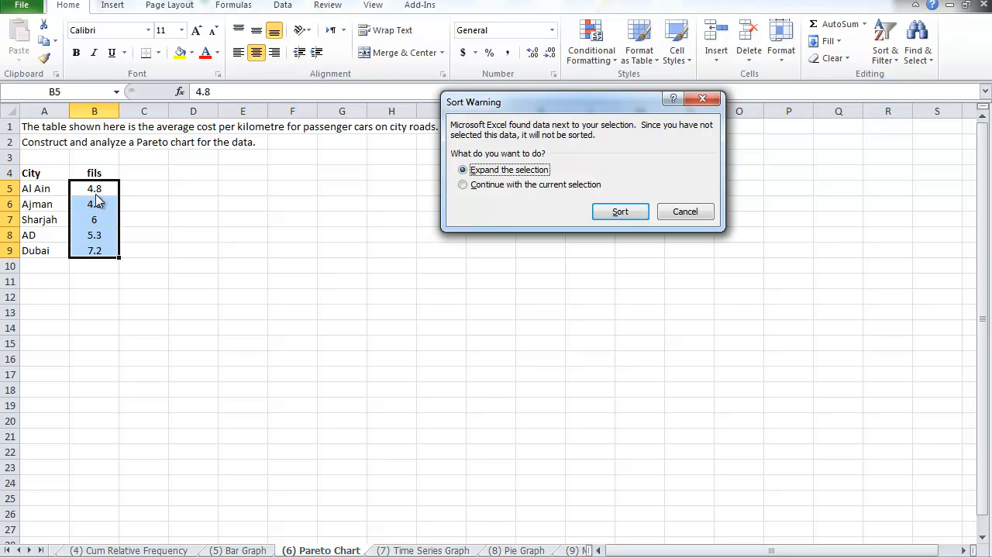
pyautogui.click(619, 214)
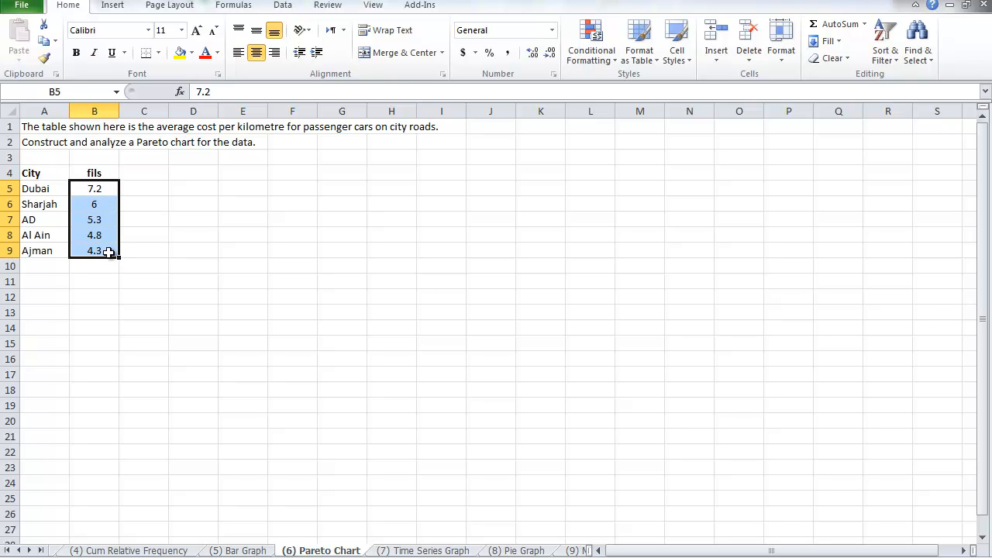
# Insert a clustered cone chart of the table in A4:B9 and enlarge it beside the data, covering about D3 to M22.
pyautogui.moveTo(56, 172); pyautogui.dragTo(86, 244)
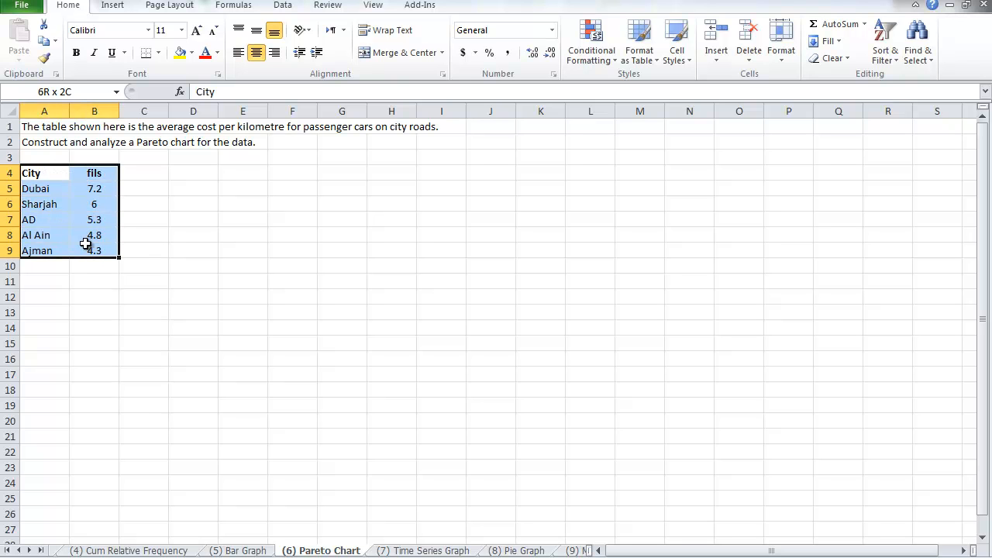
pyautogui.click(112, 5)
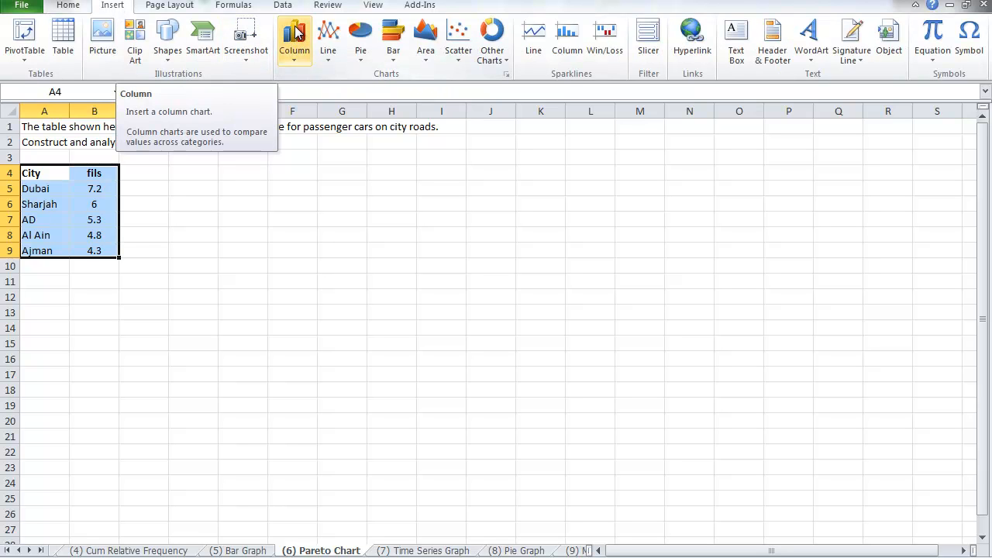
pyautogui.click(296, 31)
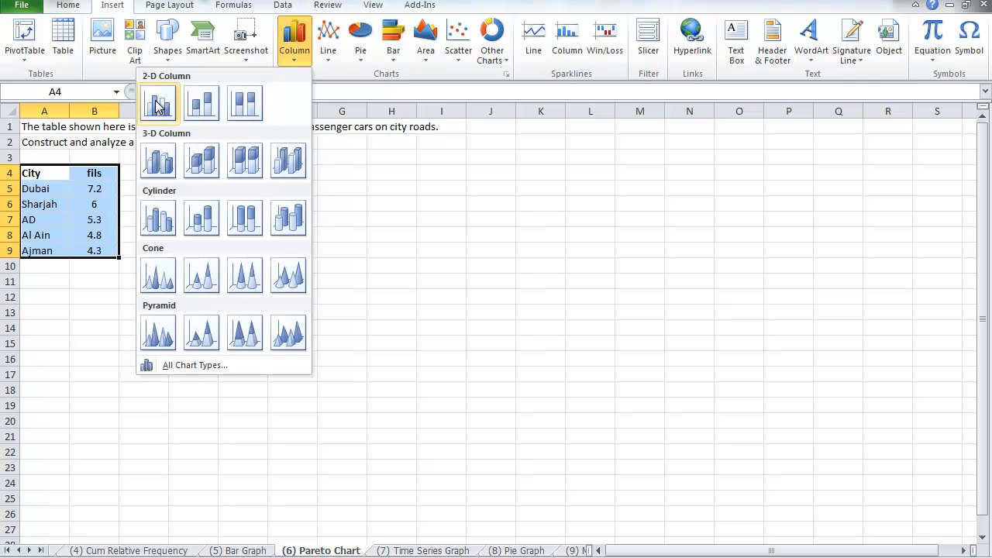
pyautogui.click(160, 282)
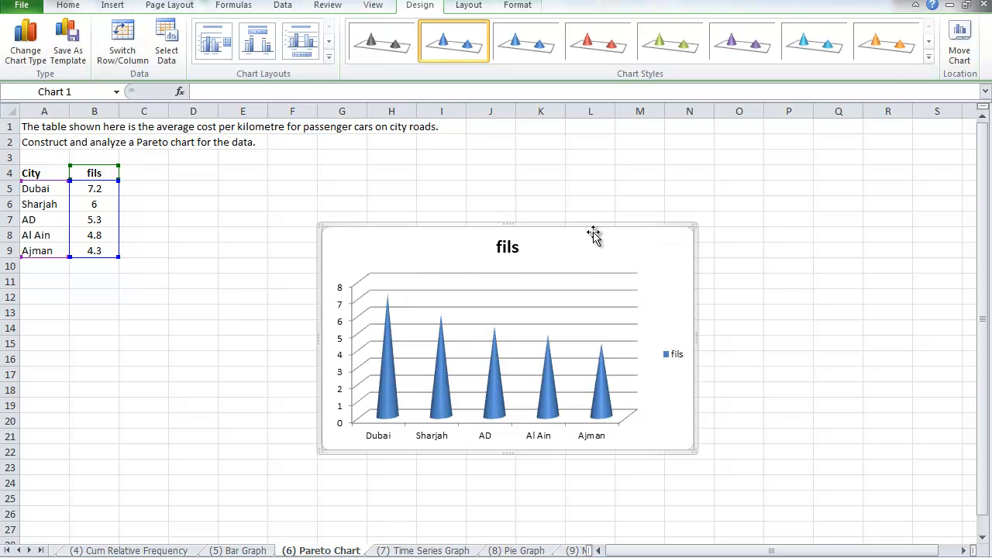
pyautogui.moveTo(593, 223); pyautogui.dragTo(459, 161)
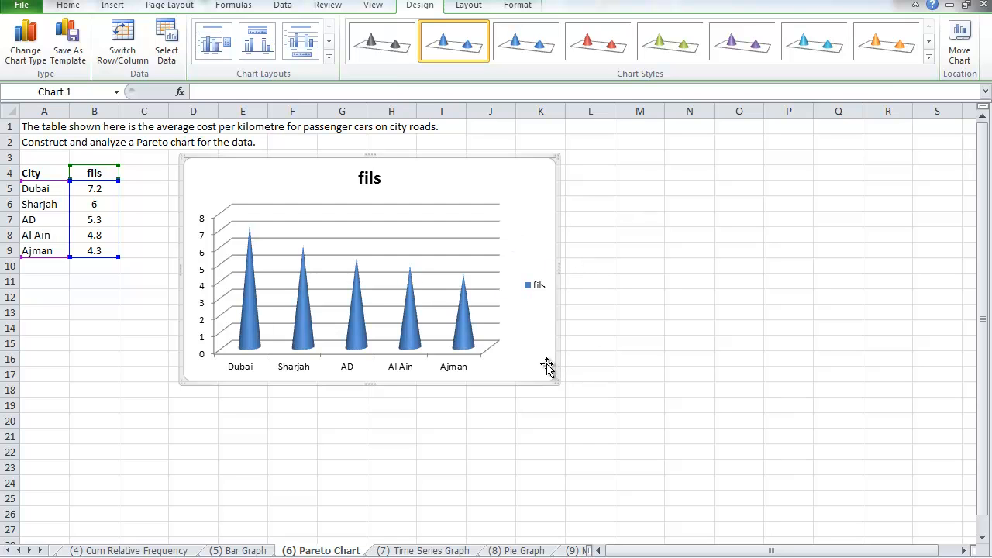
pyautogui.moveTo(555, 380); pyautogui.dragTo(636, 446)
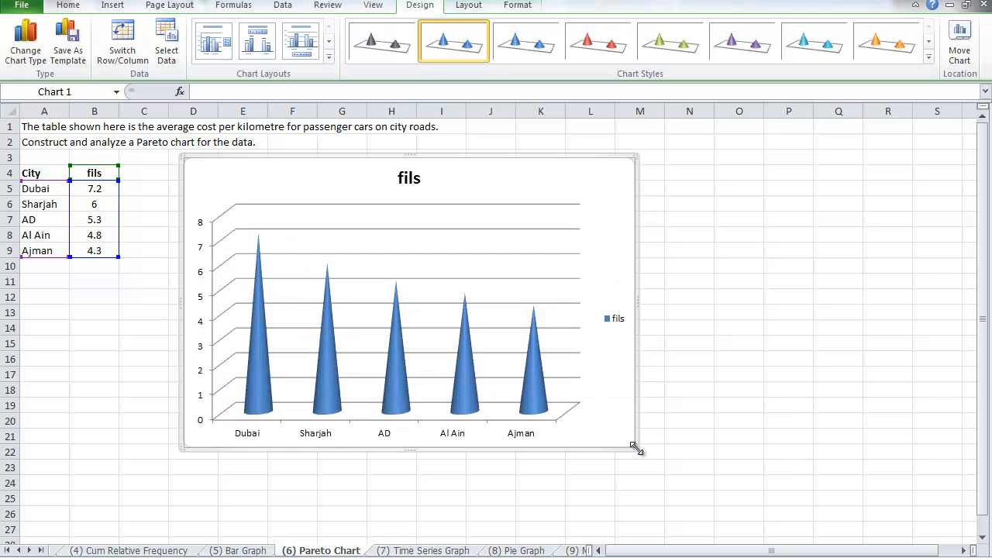
# Remove the legend and the horizontal gridlines from the cone chart.
pyautogui.click(618, 325)
pyautogui.press('Delete')
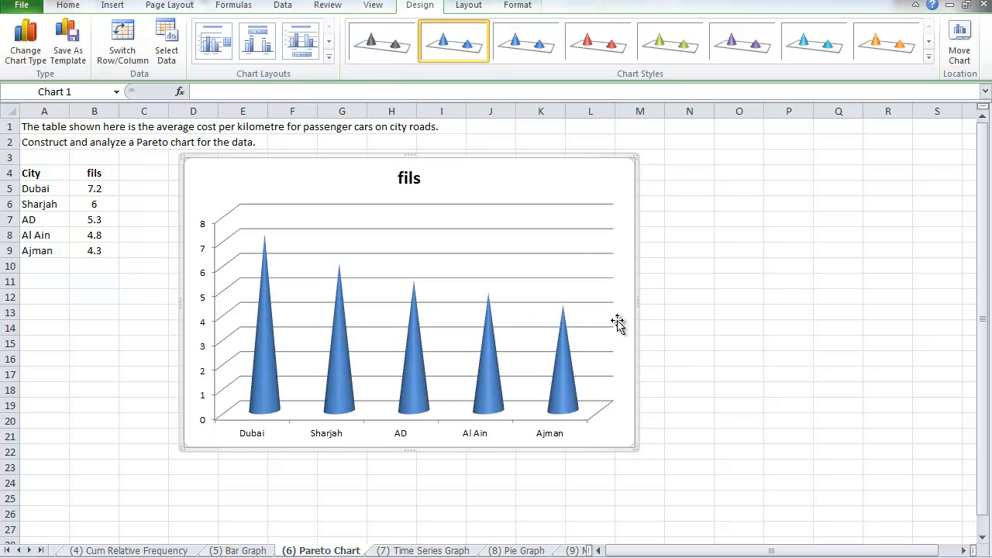
pyautogui.click(561, 230)
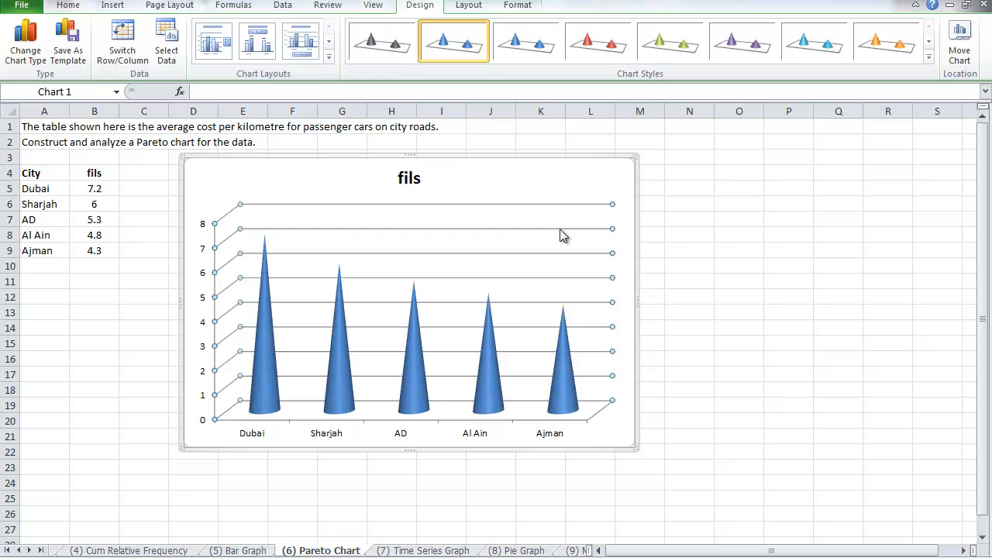
pyautogui.press('Delete')
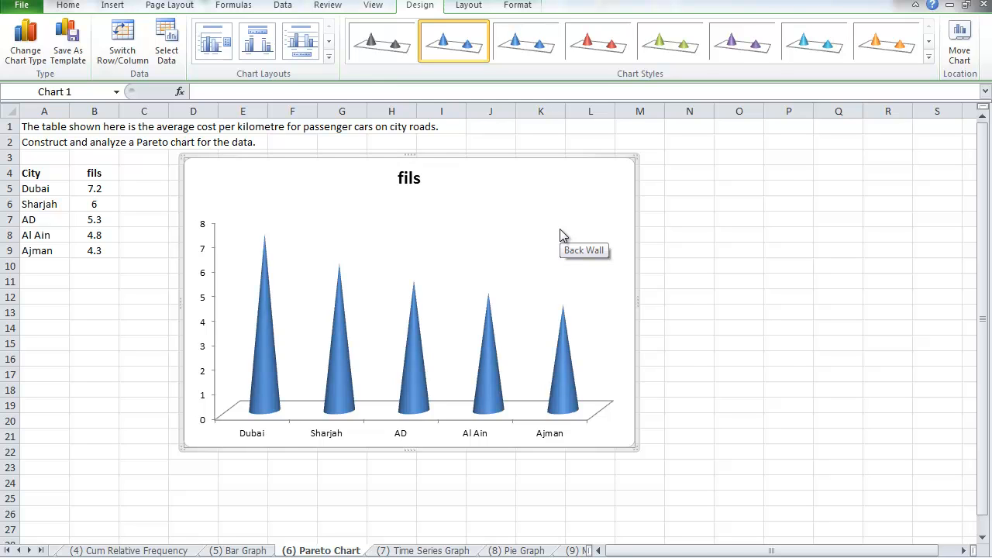
# Format the fils data series so that its fill colors vary by point.
pyautogui.click(268, 341)
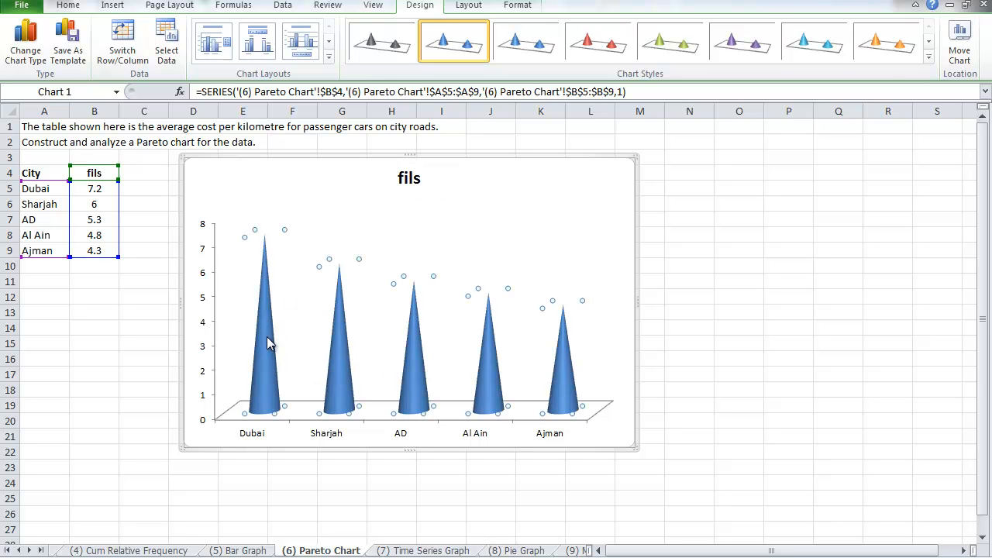
pyautogui.rightClick(268, 344)
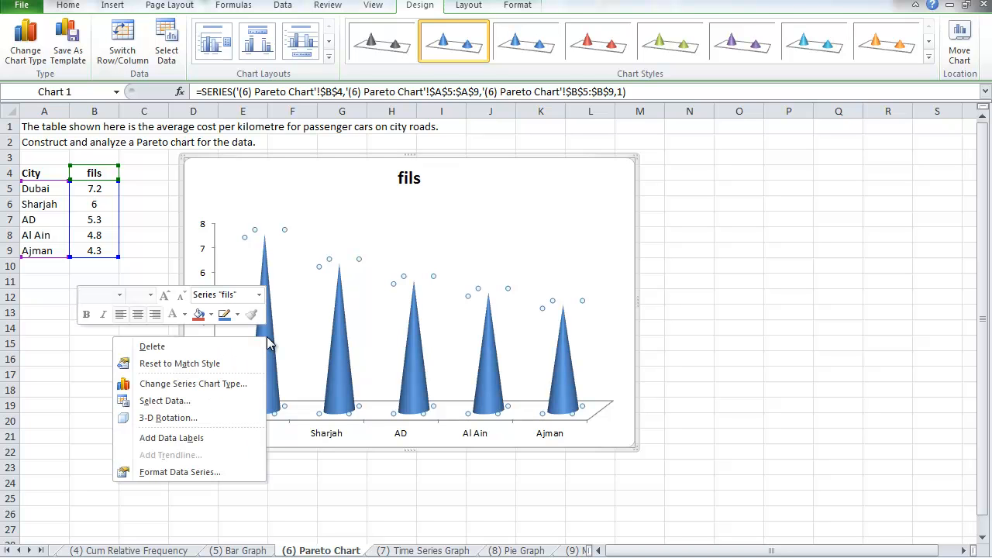
pyautogui.click(193, 471)
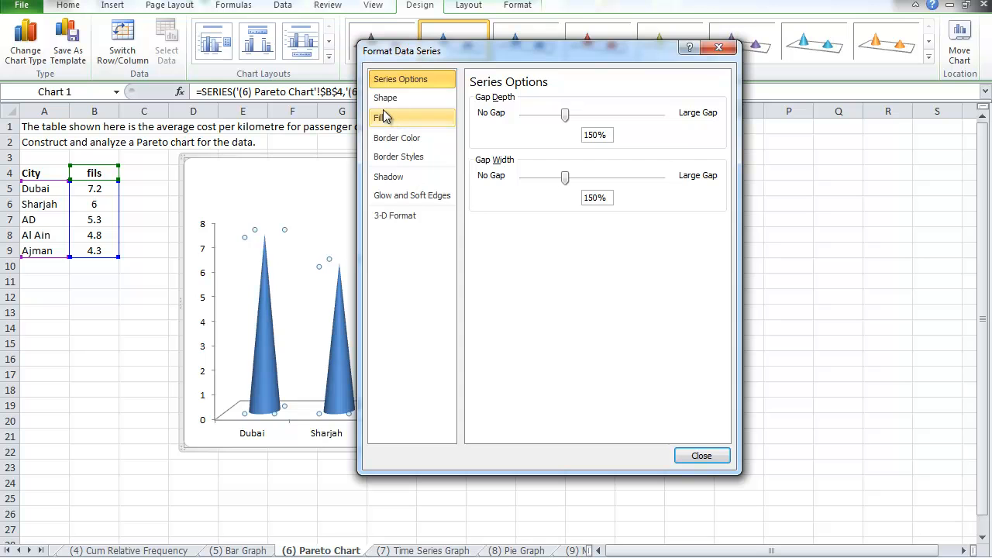
pyautogui.click(383, 118)
pyautogui.click(474, 203)
pyautogui.click(701, 456)
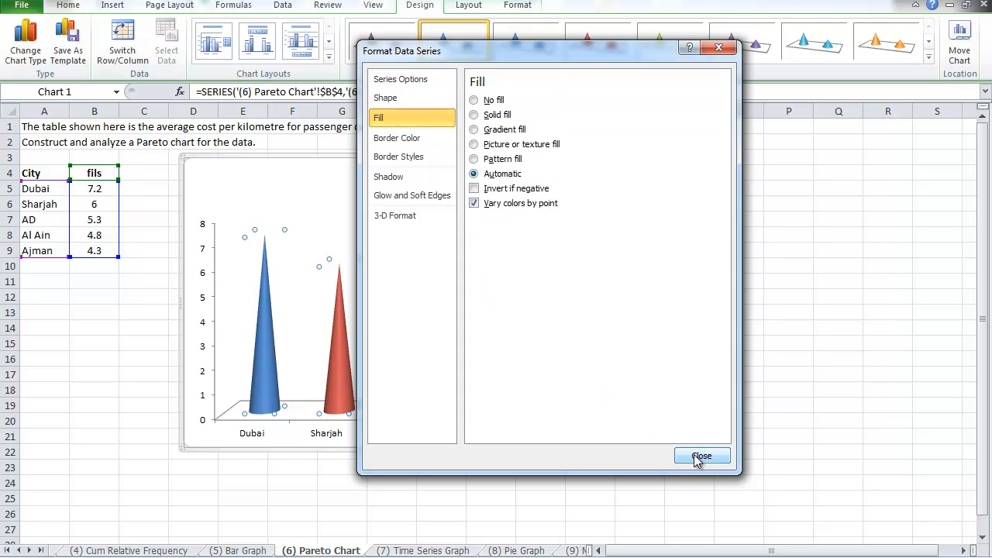
# Add a horizontal axis title below the axis reading "Emirate".
pyautogui.click(476, 14)
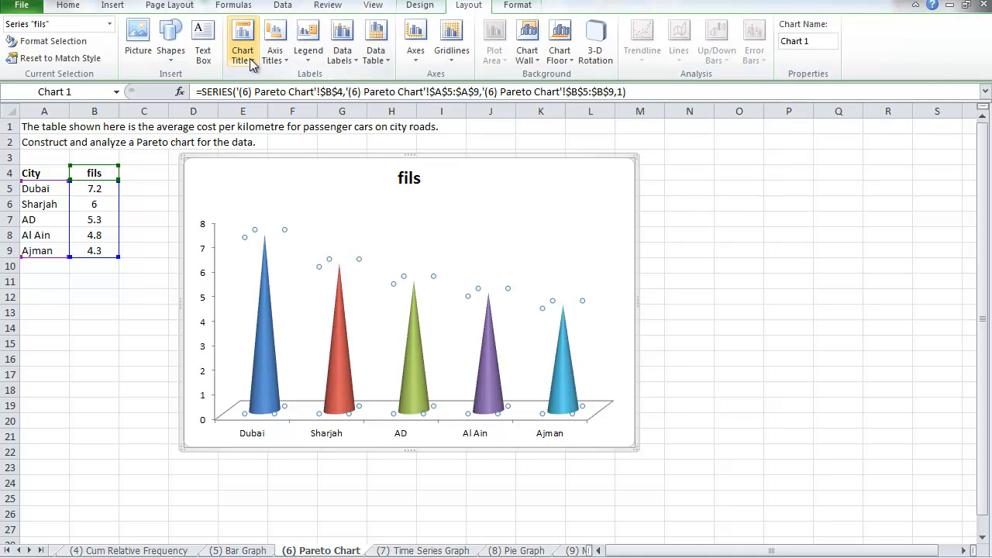
pyautogui.click(274, 55)
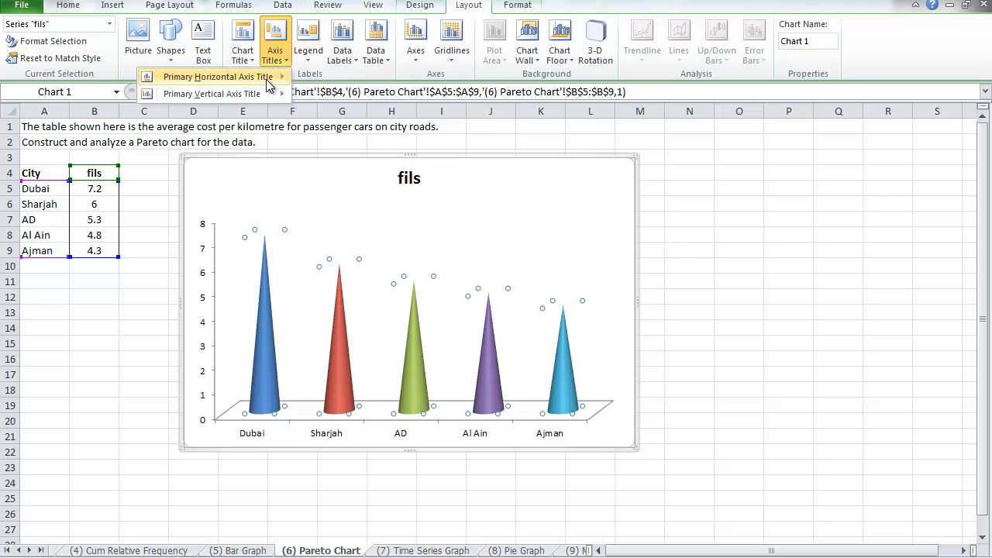
pyautogui.moveTo(266, 79)
pyautogui.click(369, 120)
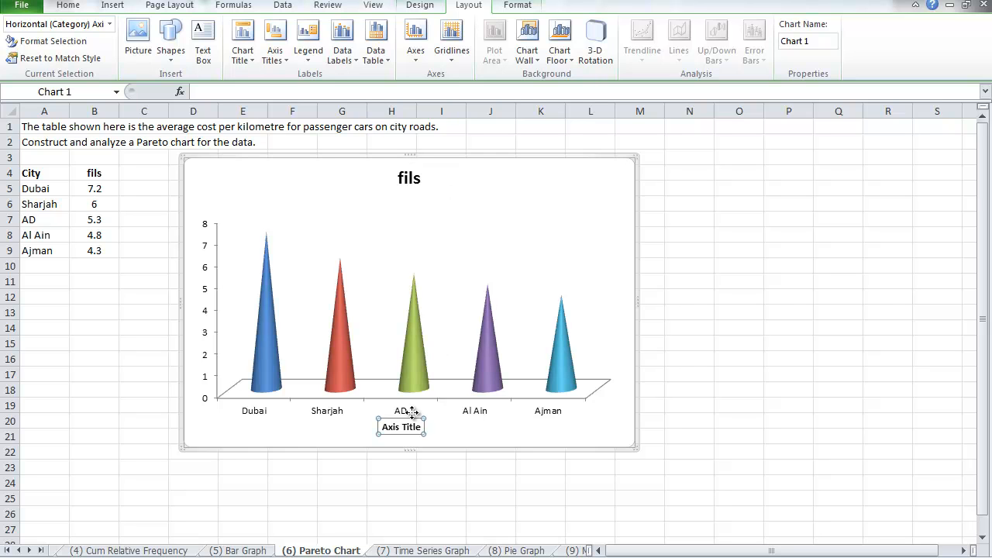
pyautogui.write('Emirate')
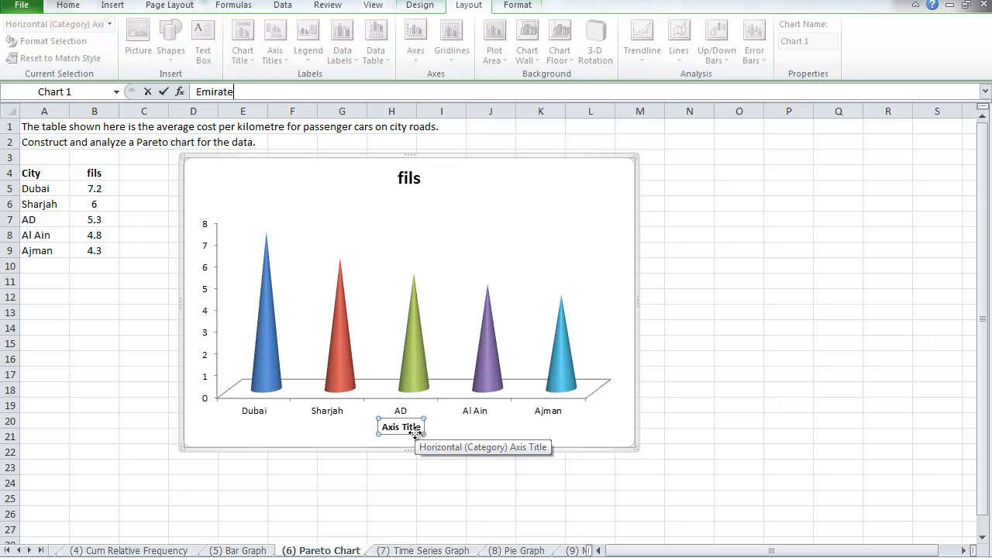
pyautogui.press('Return')
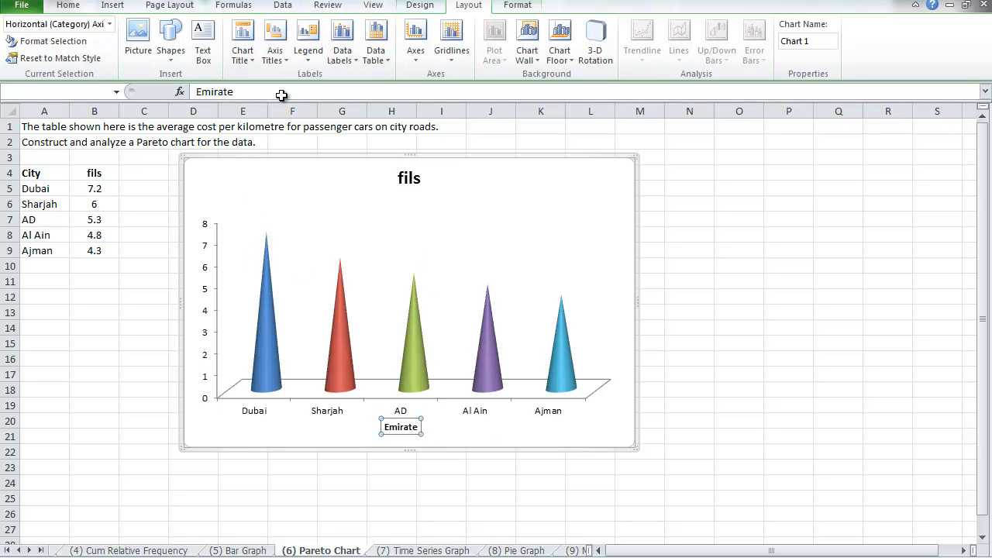
# Add a rotated vertical axis title reading "Cost per Km".
pyautogui.click(286, 60)
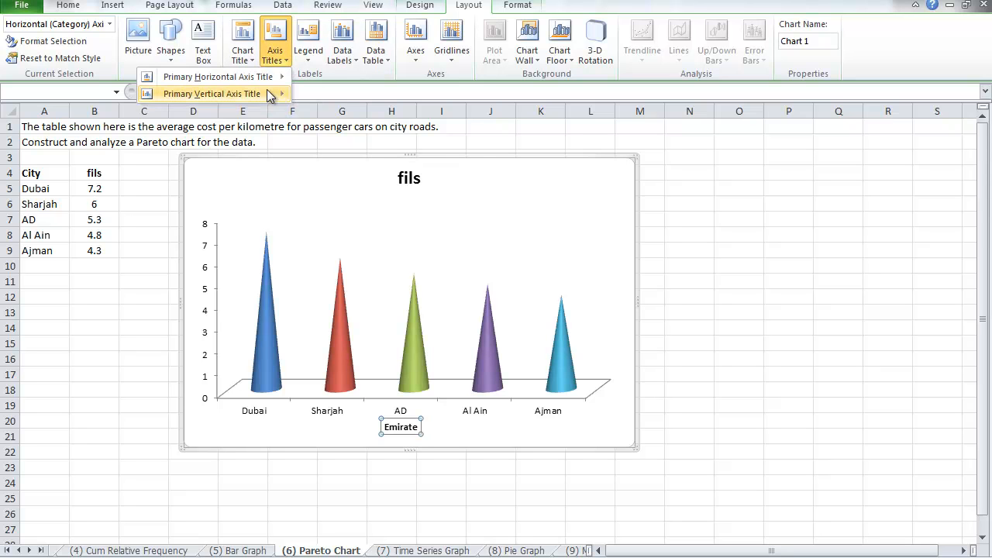
pyautogui.moveTo(271, 94)
pyautogui.click(326, 134)
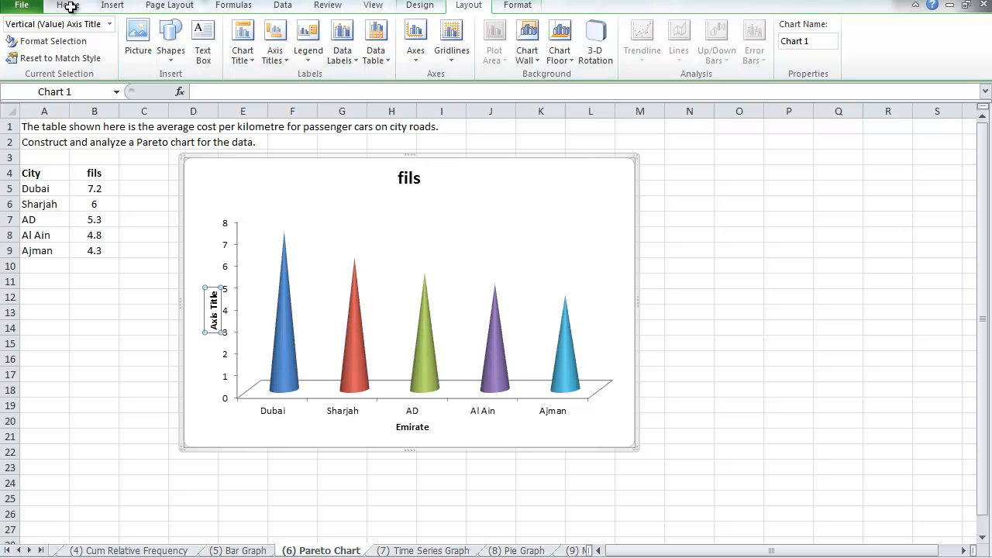
pyautogui.write('Cost per km')
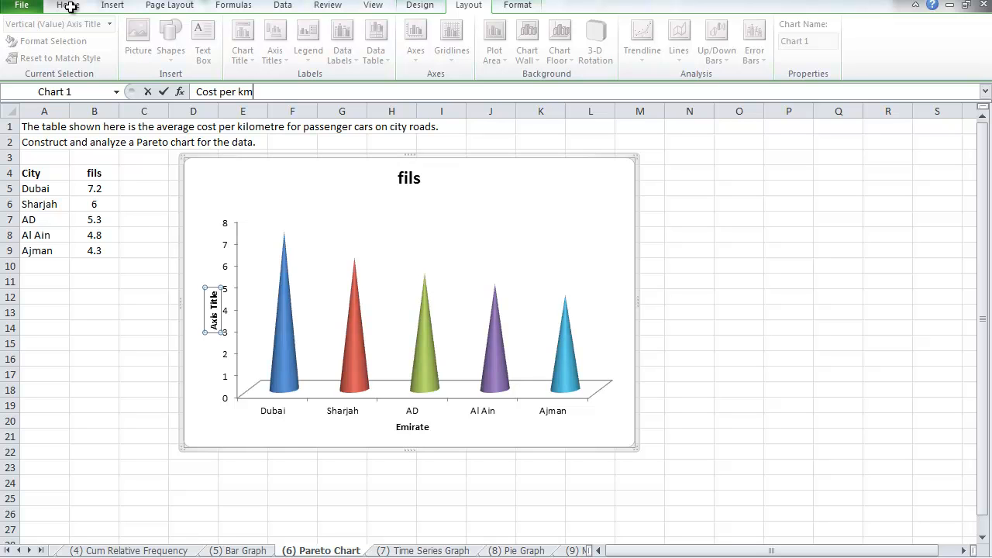
pyautogui.press('BackSpace')
pyautogui.press('BackSpace')
pyautogui.write('Km')
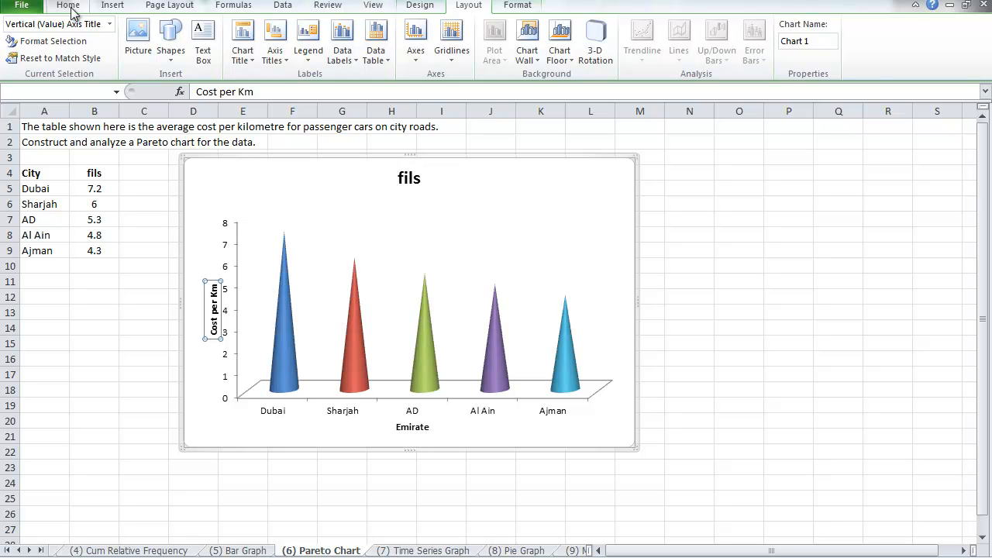
# Enlarge the vertical axis title to 14 points and color its text dark orange from the theme colors.
pyautogui.click(68, 5)
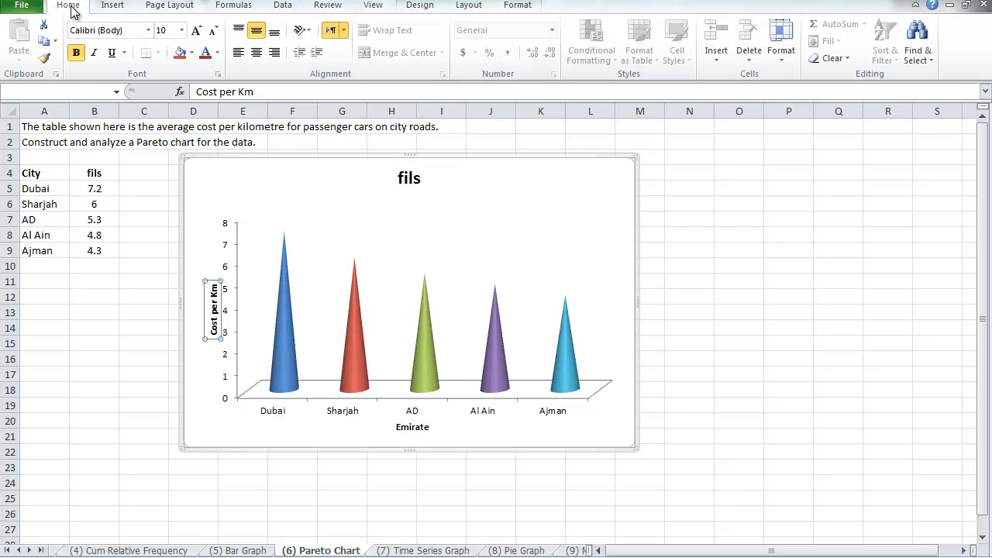
pyautogui.click(197, 31)
pyautogui.click(197, 31)
pyautogui.click(197, 31)
pyautogui.click(197, 31)
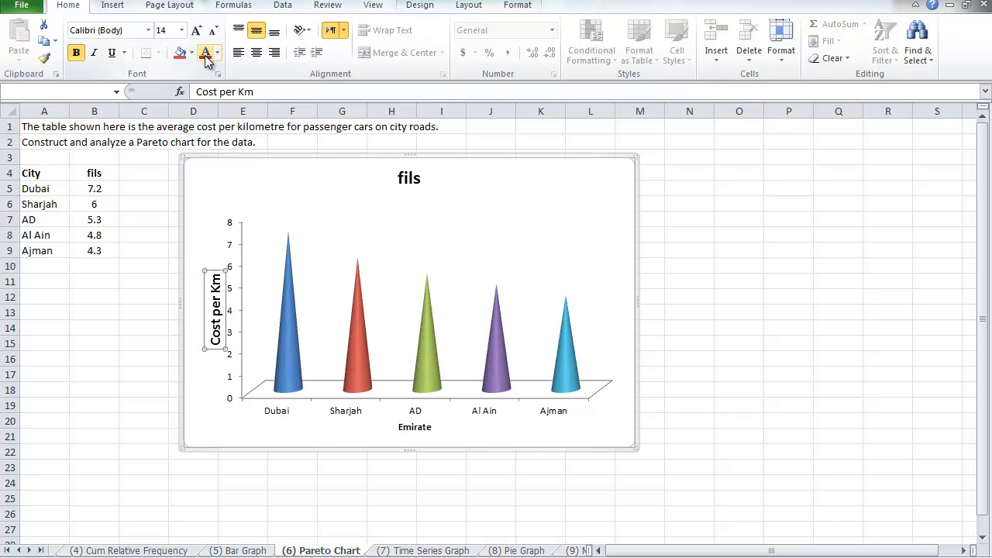
pyautogui.click(217, 52)
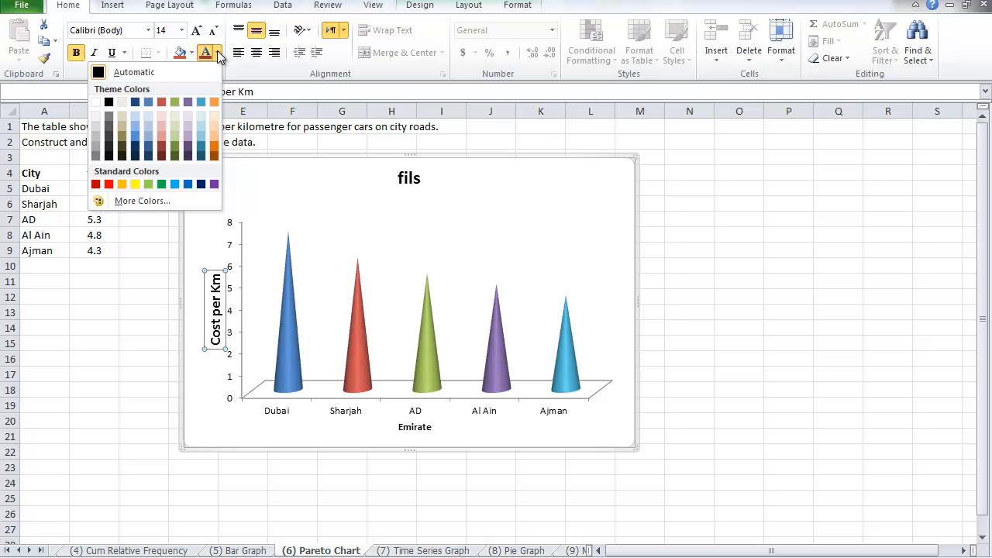
pyautogui.click(213, 145)
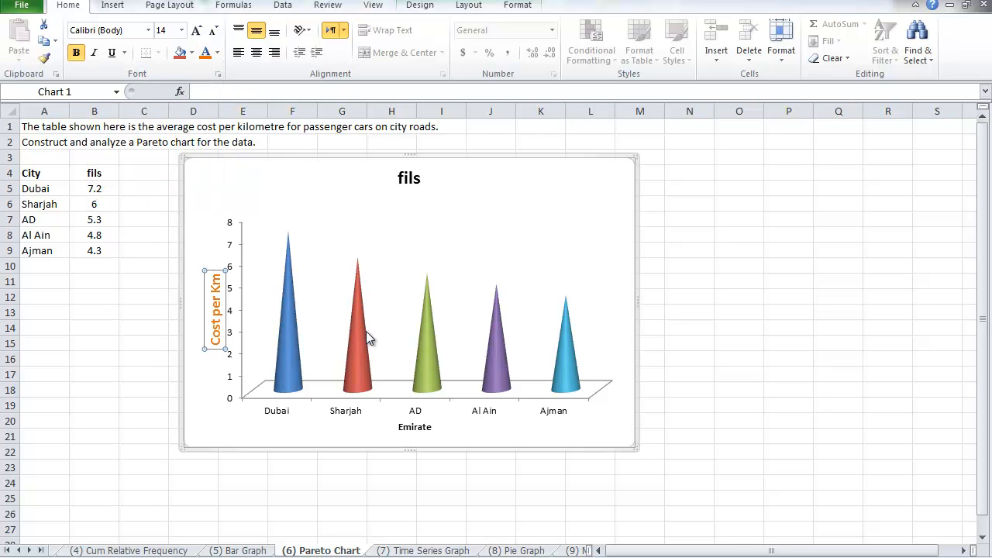
# Color the horizontal axis title the same dark orange and enlarge it to 14 points to match the vertical one.
pyautogui.click(410, 425)
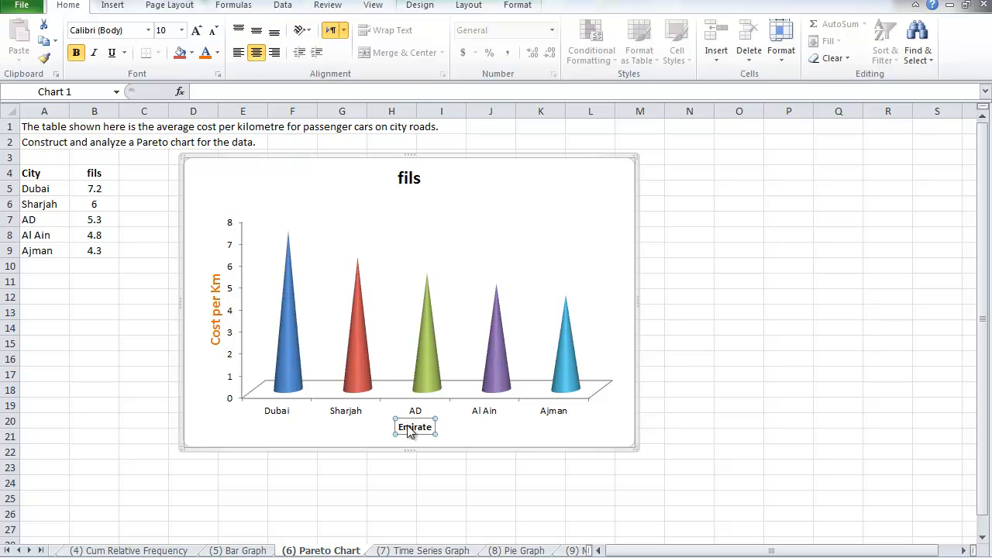
pyautogui.click(207, 58)
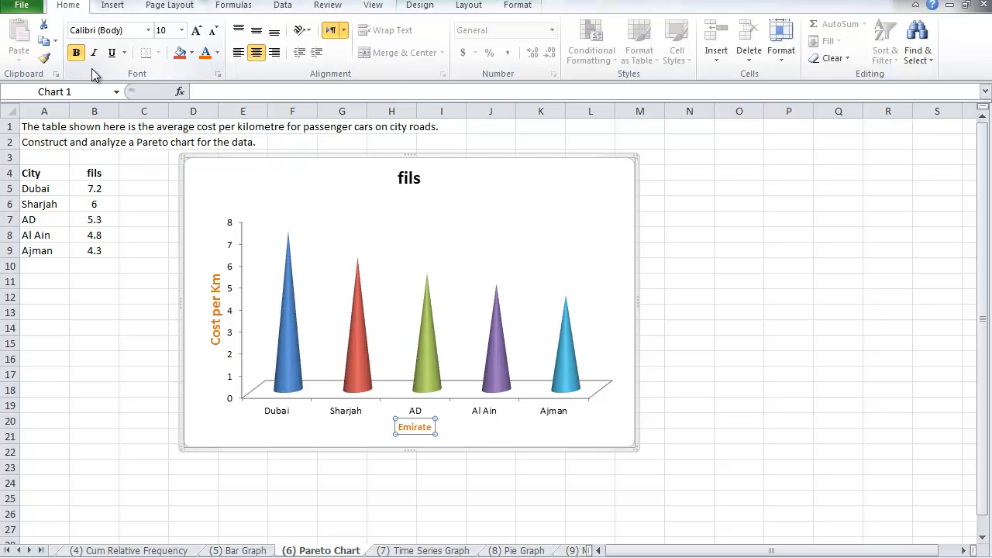
pyautogui.click(197, 31)
pyautogui.click(198, 32)
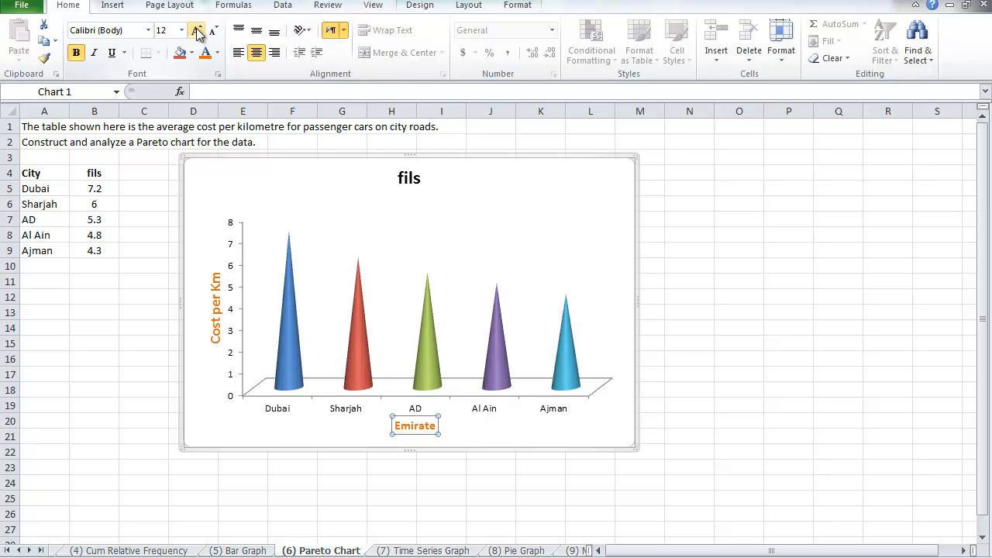
pyautogui.click(198, 32)
# Replace the chart title with "average cost per Km".
pyautogui.click(409, 180)
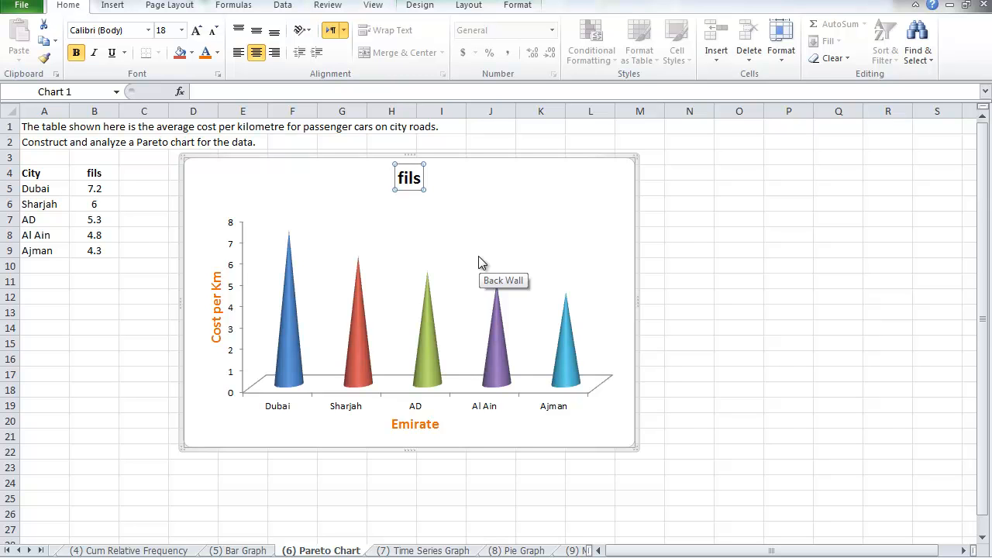
pyautogui.write('ave')
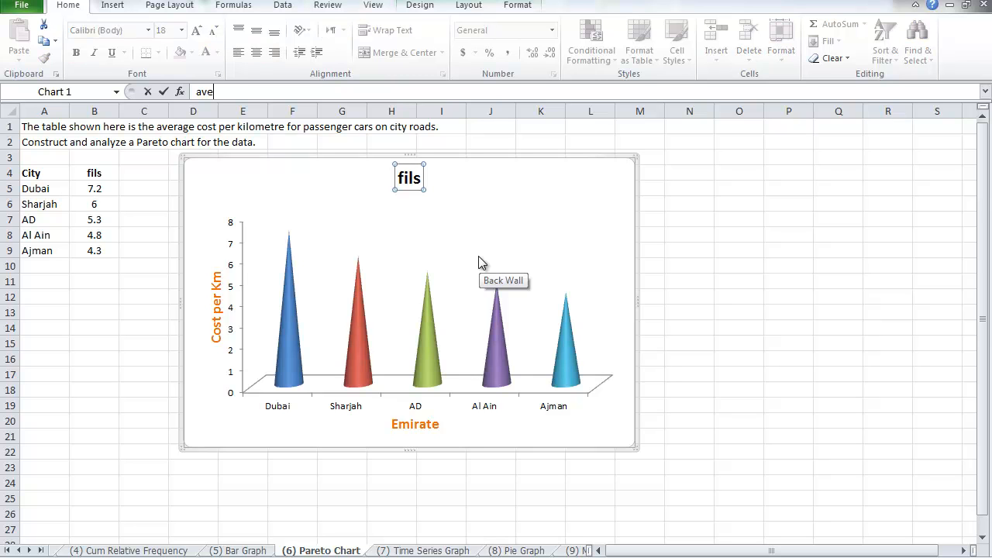
pyautogui.write('rage cost per Km')
pyautogui.press('Return')
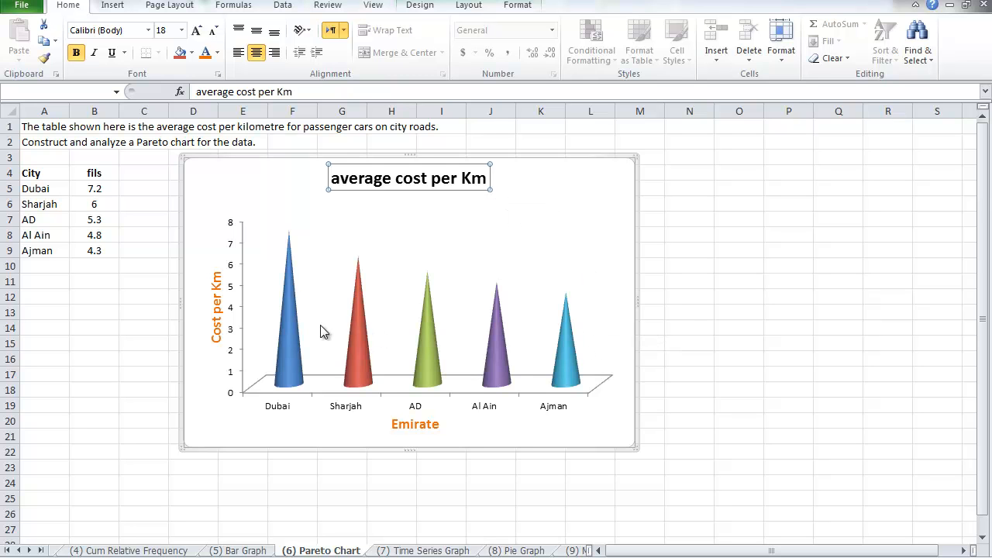
pyautogui.moveTo(290, 238)
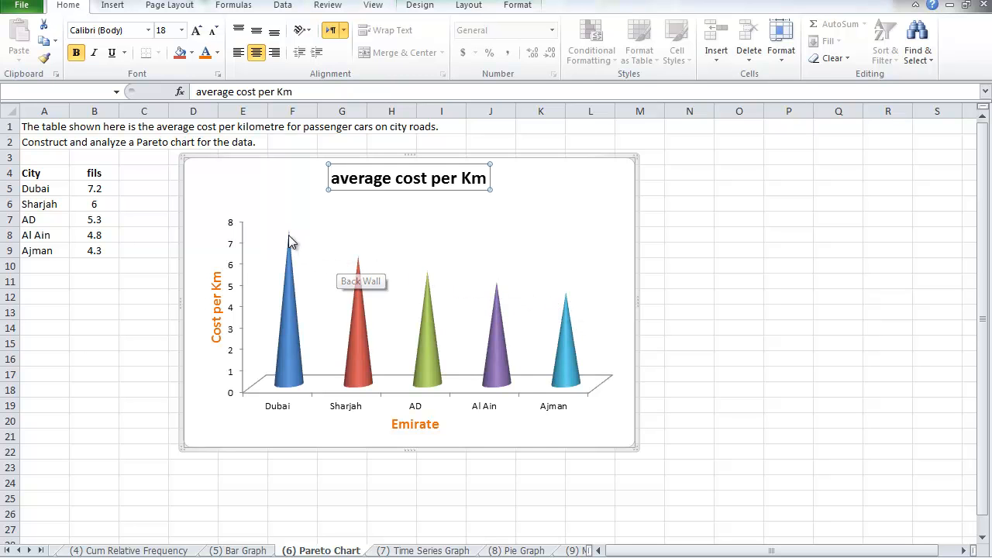
pyautogui.moveTo(566, 306)
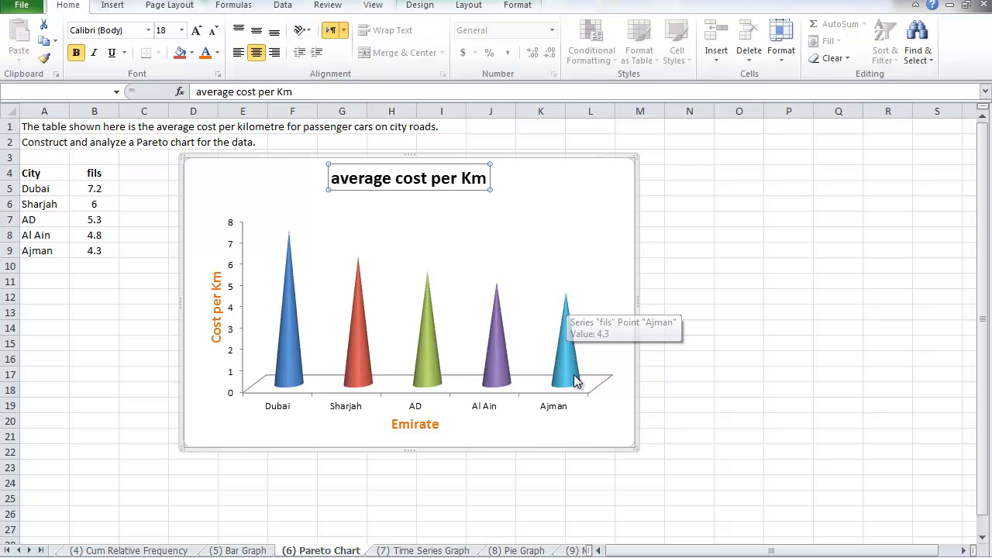
pyautogui.click(604, 557)
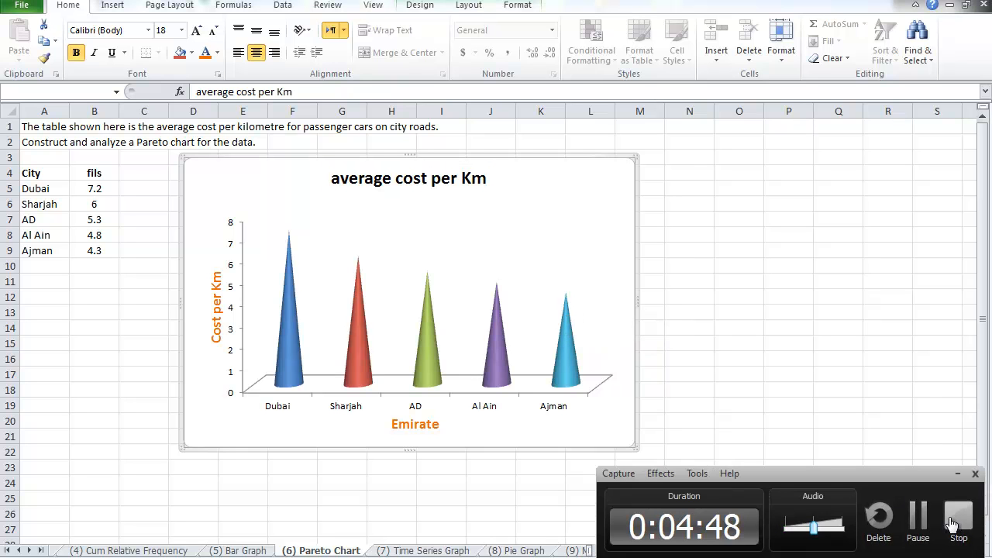